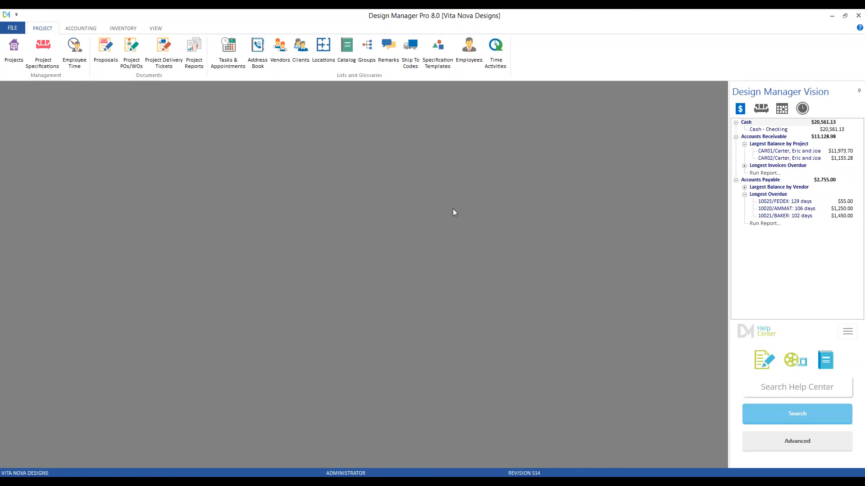
Open Cash Receipts, review the existing receipts and return to the list of new receipts
left_click(84, 31)
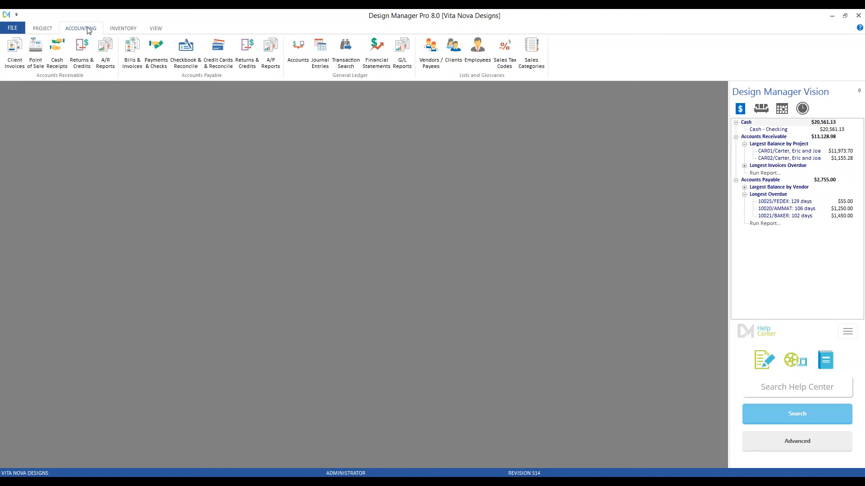
left_click(63, 53)
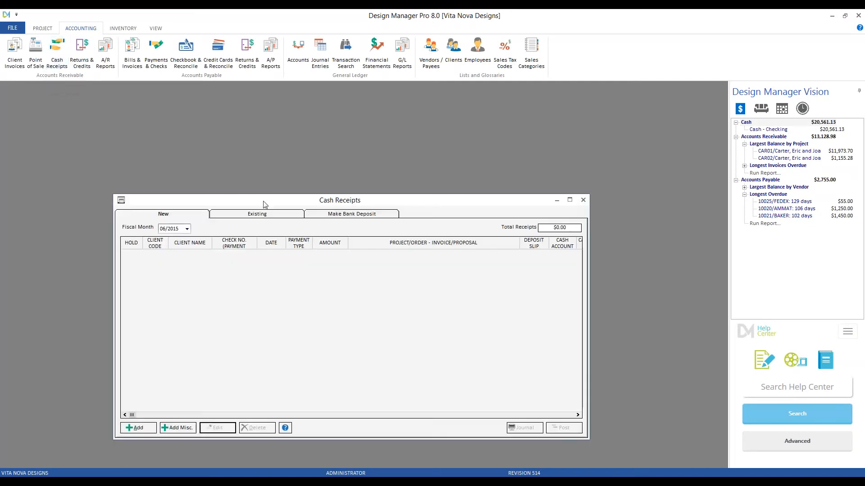
left_click_drag(264, 200, 220, 147)
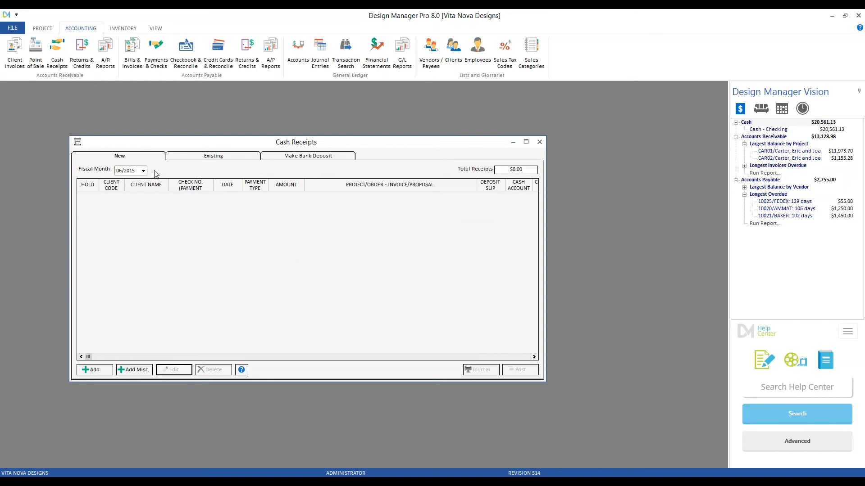
left_click(235, 160)
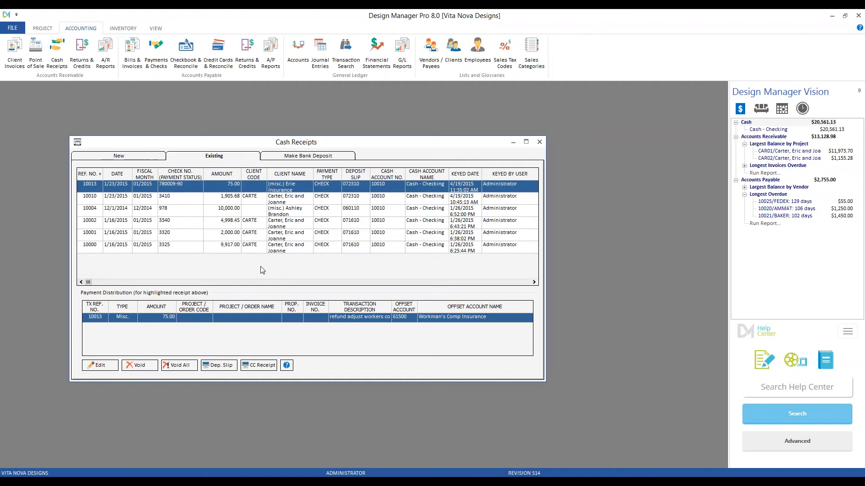
left_click(136, 158)
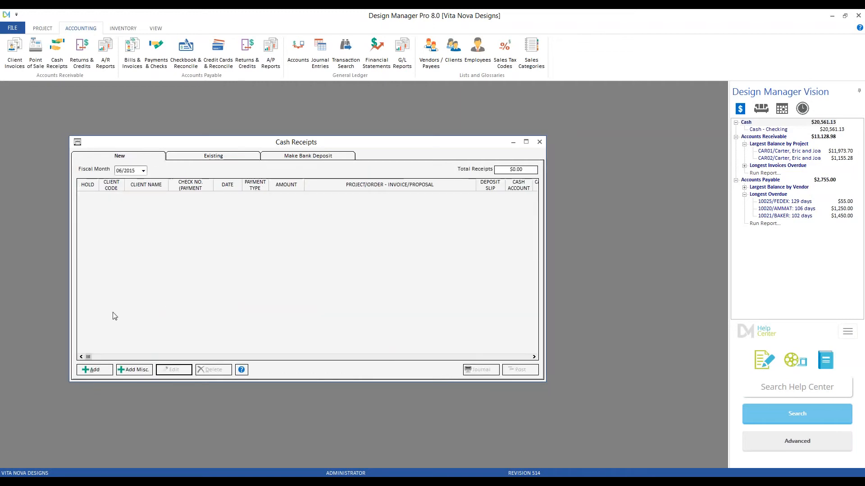
Add a new cash receipt and look it up by project CAR02
left_click(94, 369)
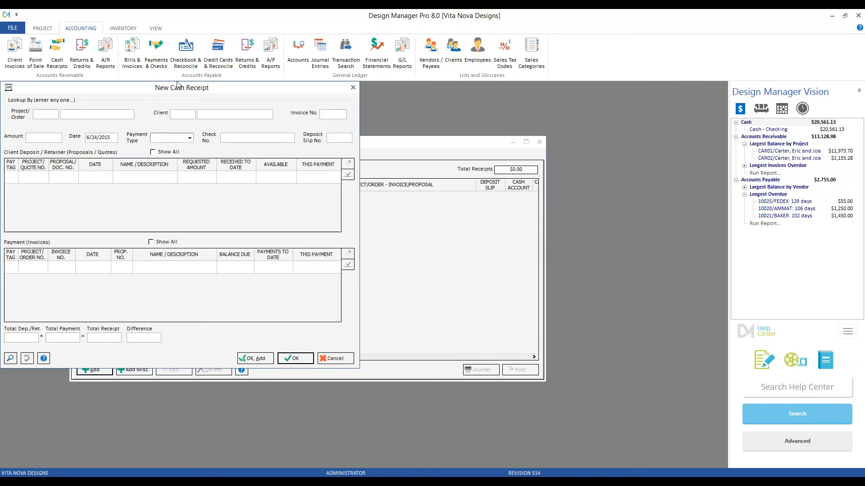
left_click_drag(174, 88, 337, 133)
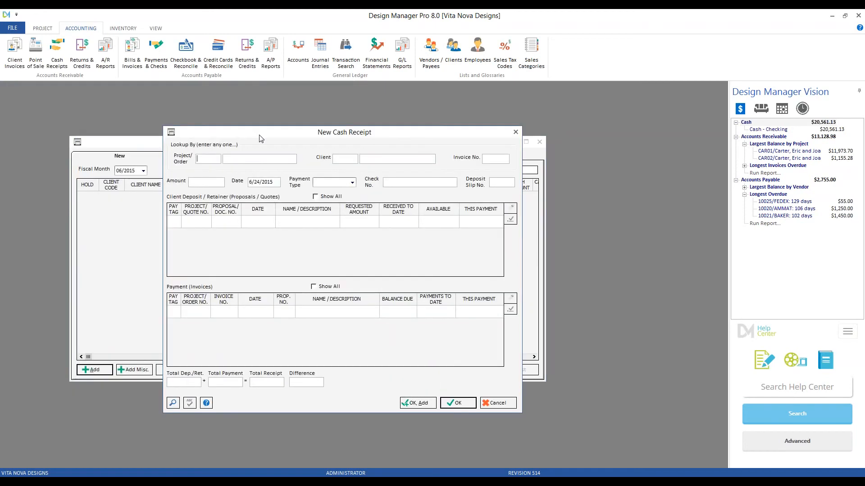
type("CAR02")
key("Tab")
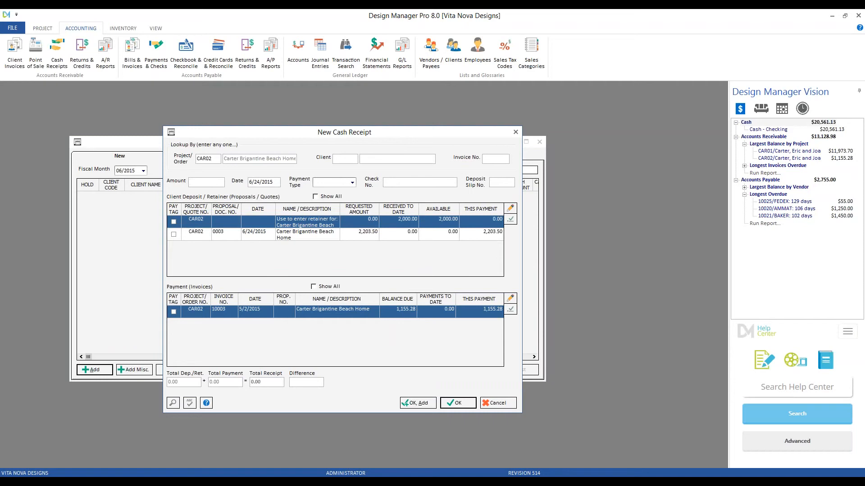
Set the receipt amount to 2,203.50, the payment type to CHECK and the check number to 4500
type("2203.50")
key("Tab")
key("Tab")
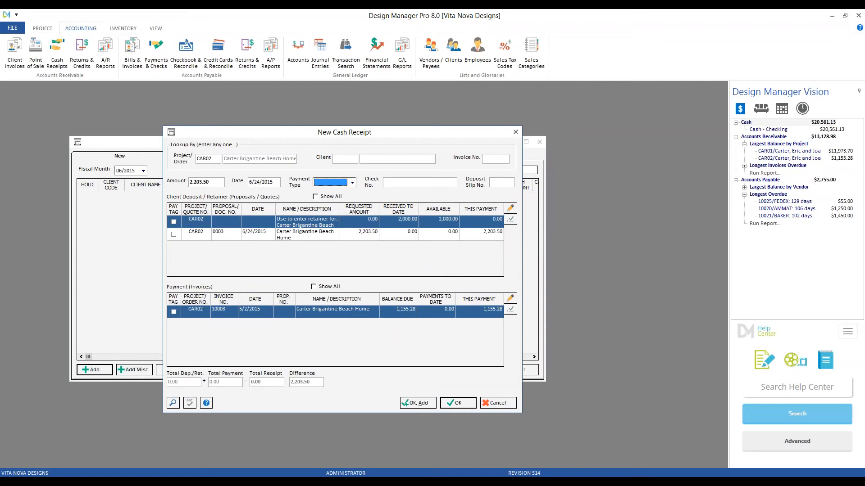
left_click(352, 183)
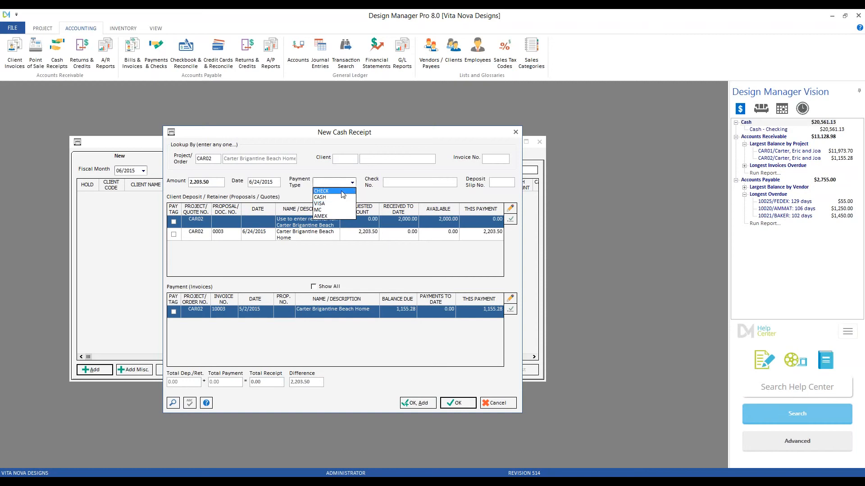
left_click(343, 192)
key("Tab")
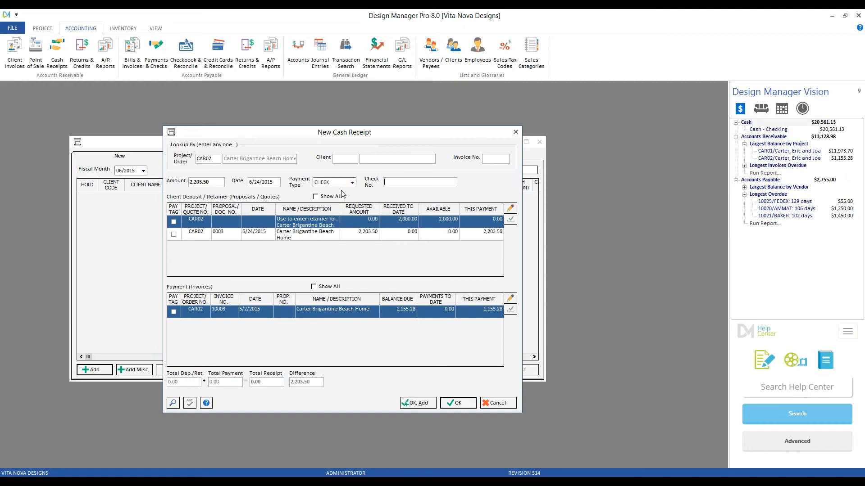
type("4500")
Tag proposal 0003 as the deposit this payment covers and save the cash receipt
left_click(233, 233)
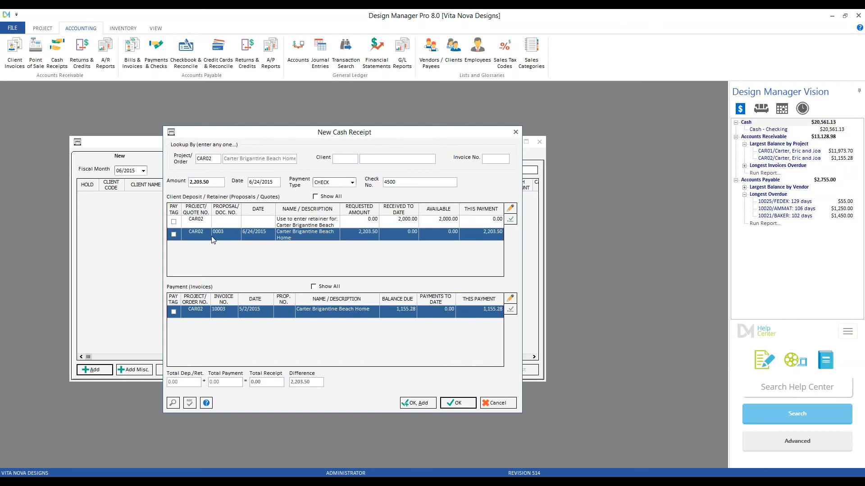
left_click(272, 237)
left_click(174, 236)
left_click(205, 182)
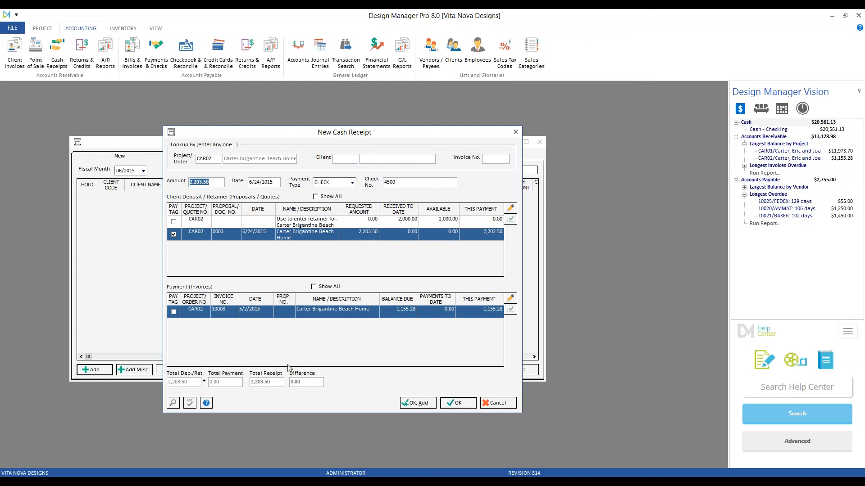
left_click(466, 404)
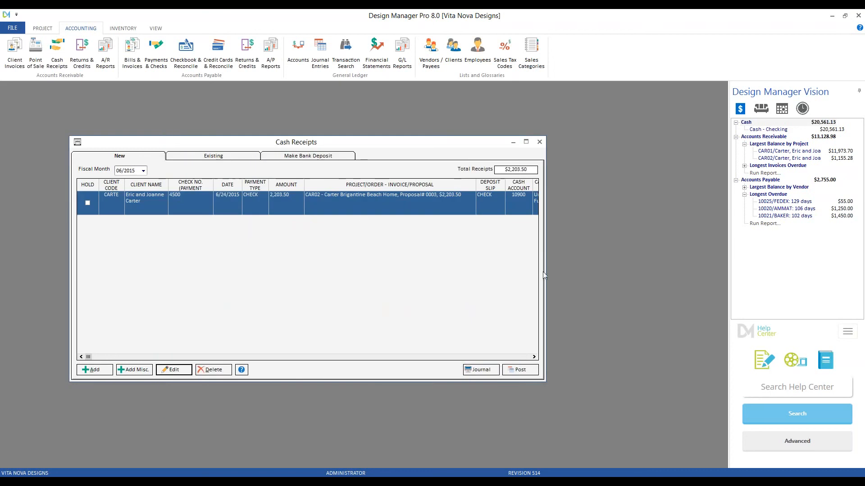
Post the new cash receipt into fiscal month 06/2015 and check it among the existing receipts
left_click_drag(545, 271, 685, 271)
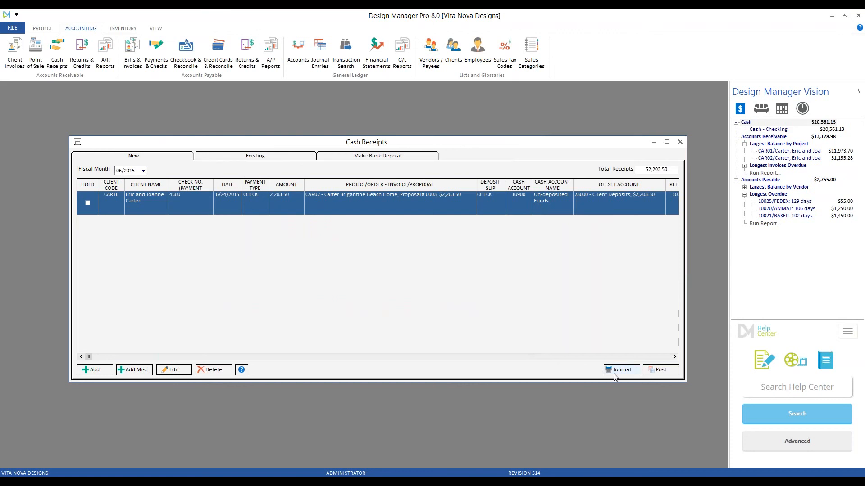
left_click(675, 373)
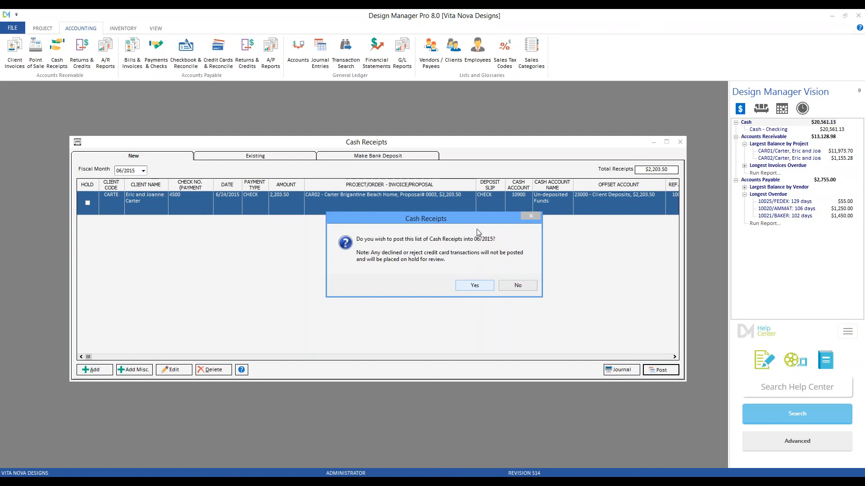
left_click(475, 286)
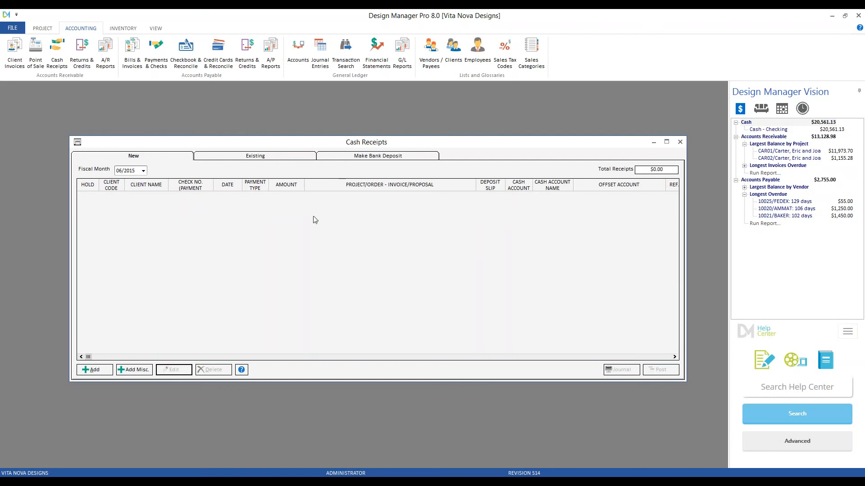
left_click(280, 155)
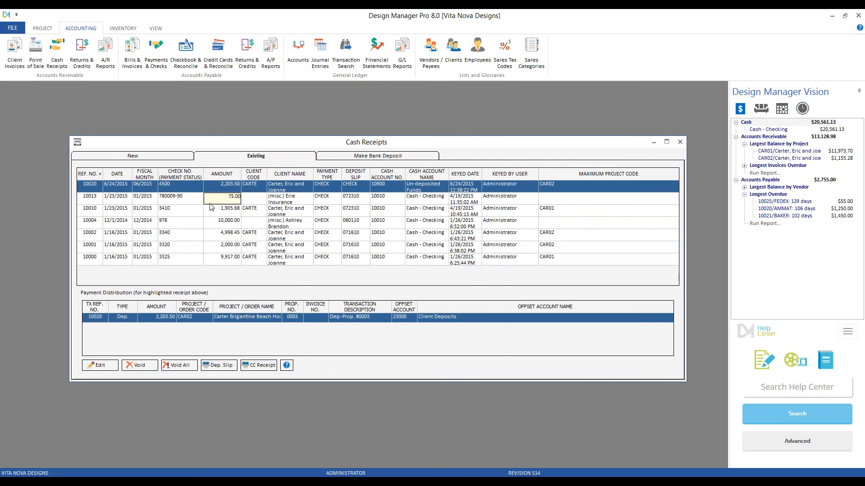
left_click(680, 142)
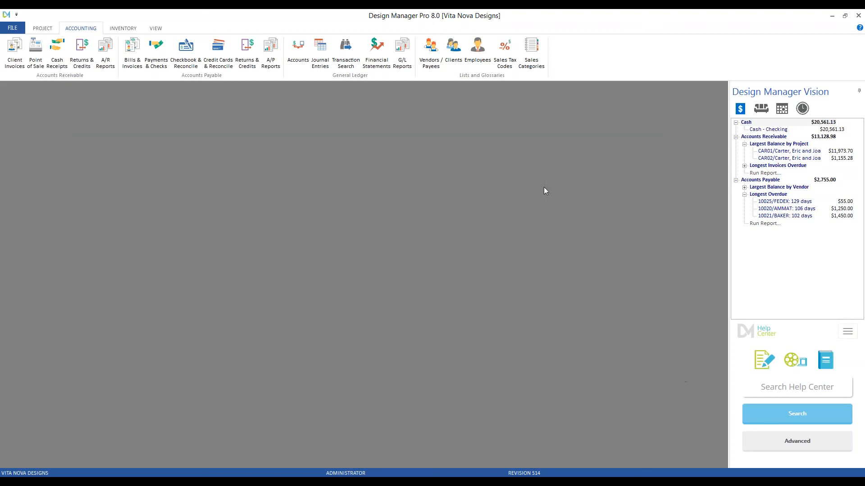
Look up project CAR02's proposals and check the received deposit and last client check on proposal 0003
left_click(42, 28)
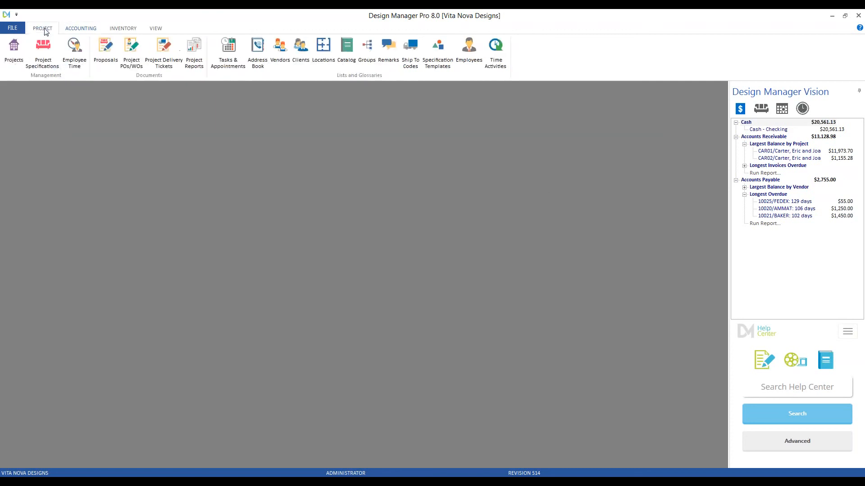
left_click(105, 52)
type("CAR")
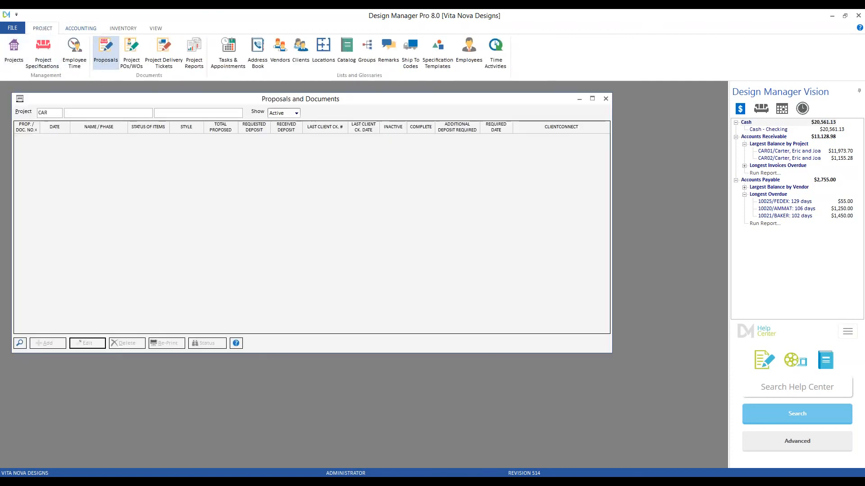
type("02")
key("Tab")
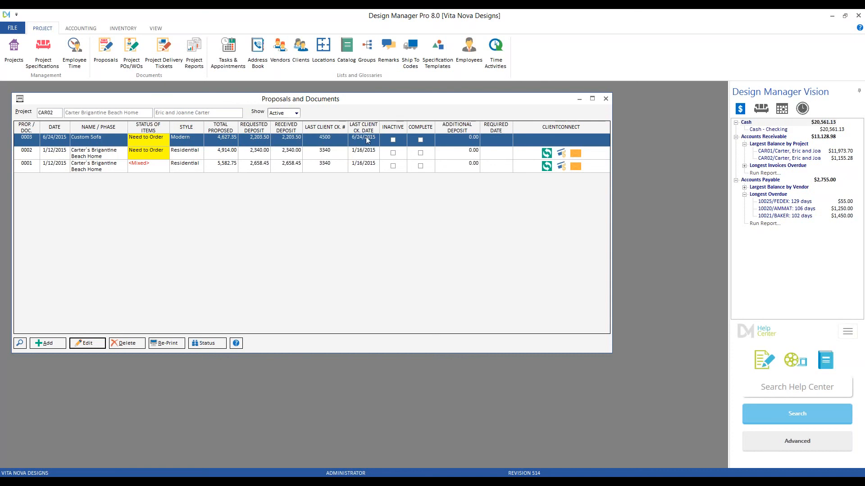
left_click(605, 99)
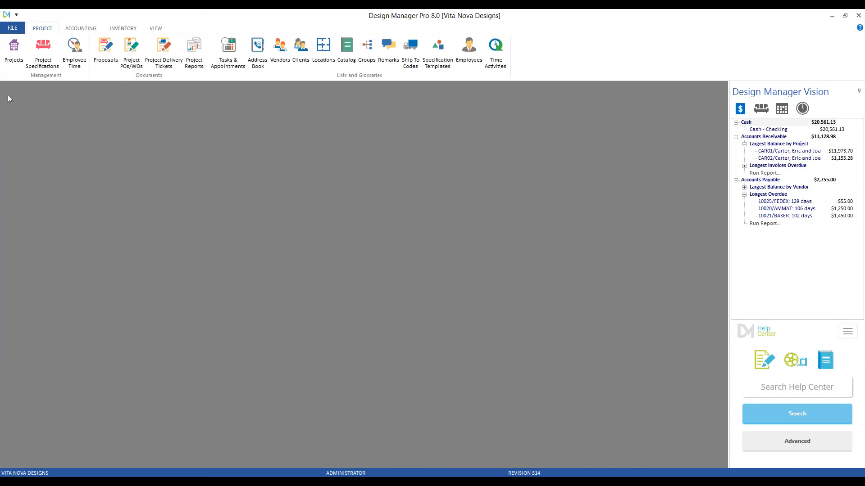
Open the project specifications for project CAR02
left_click(42, 53)
type("CAR")
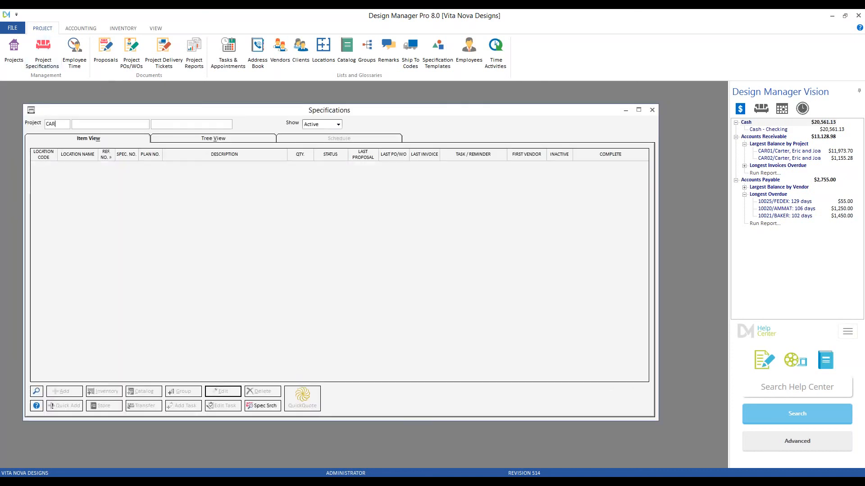
type("02")
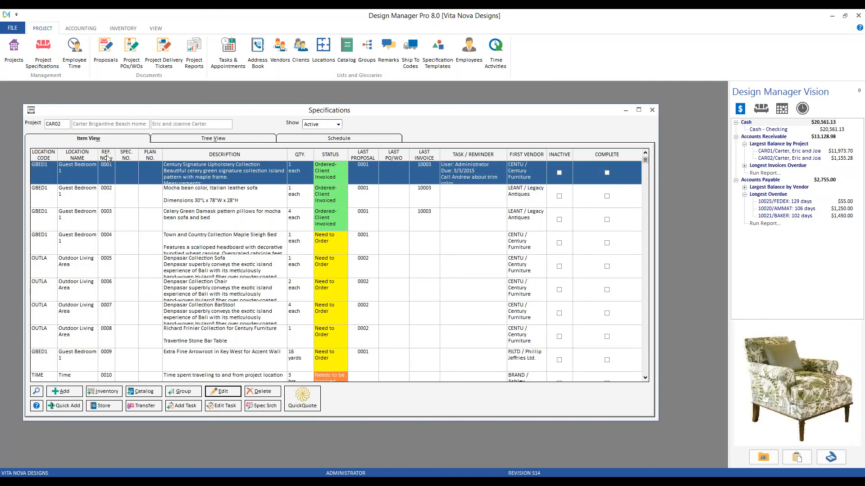